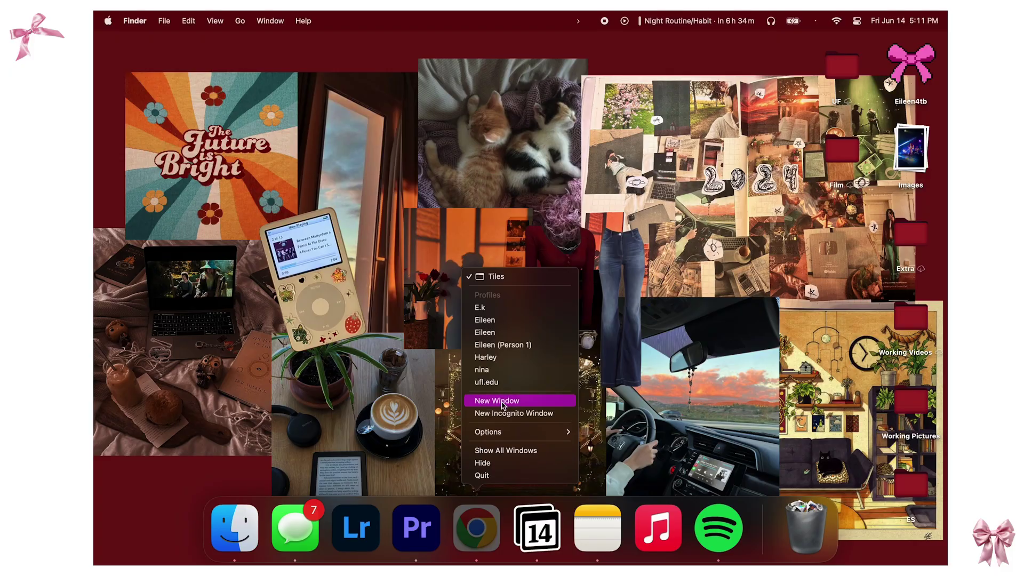
Open a new Chrome window from the Dock and shrink it to expose the desktop
{"action": "left_click", "coordinate": [496, 400]}
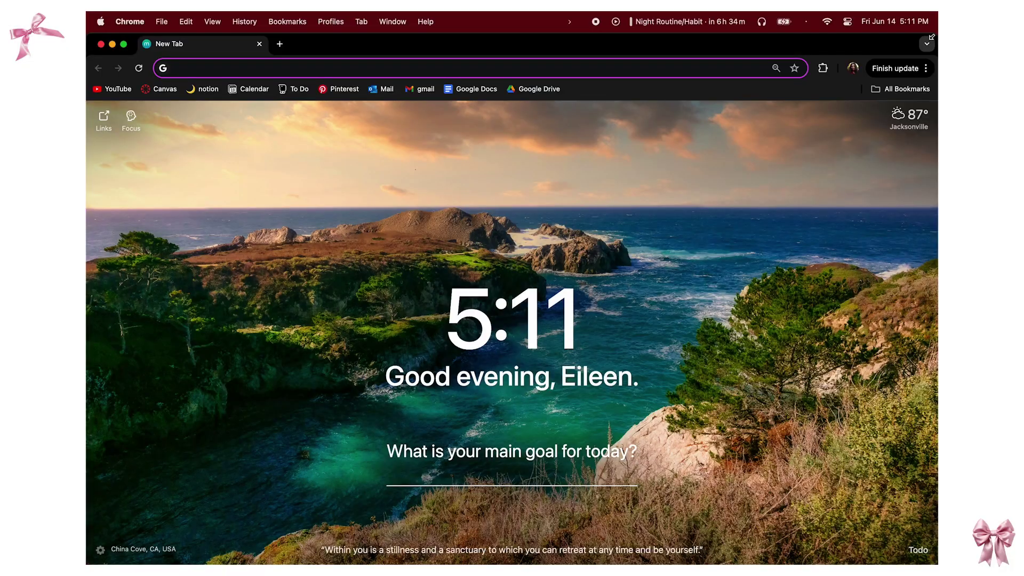
{"action": "left_click_drag", "start_coordinate": [937, 31], "coordinate": [388, 390]}
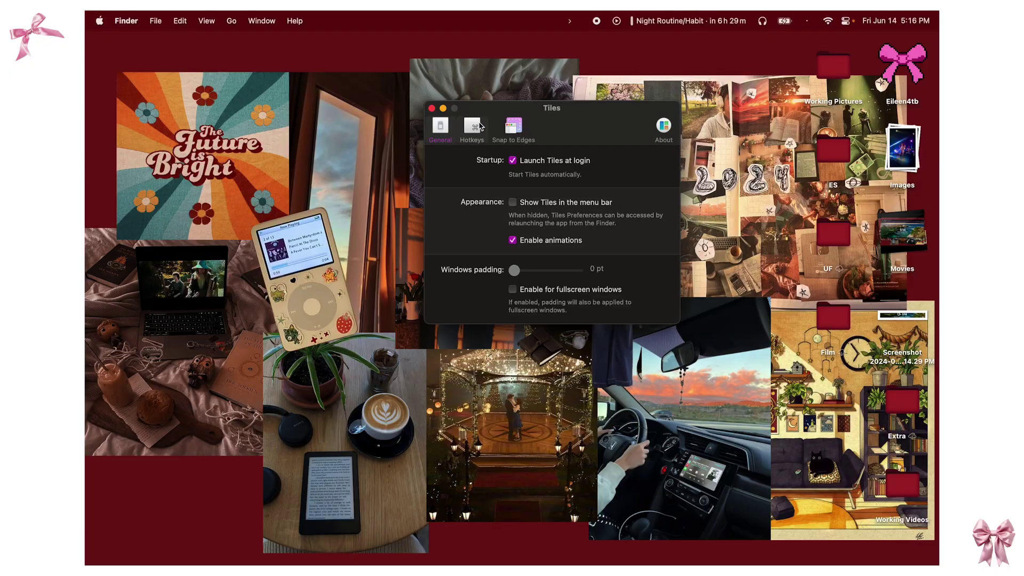
In Tiles' Snap to Edges settings, set the top edge to full screen
{"action": "left_click", "coordinate": [472, 126]}
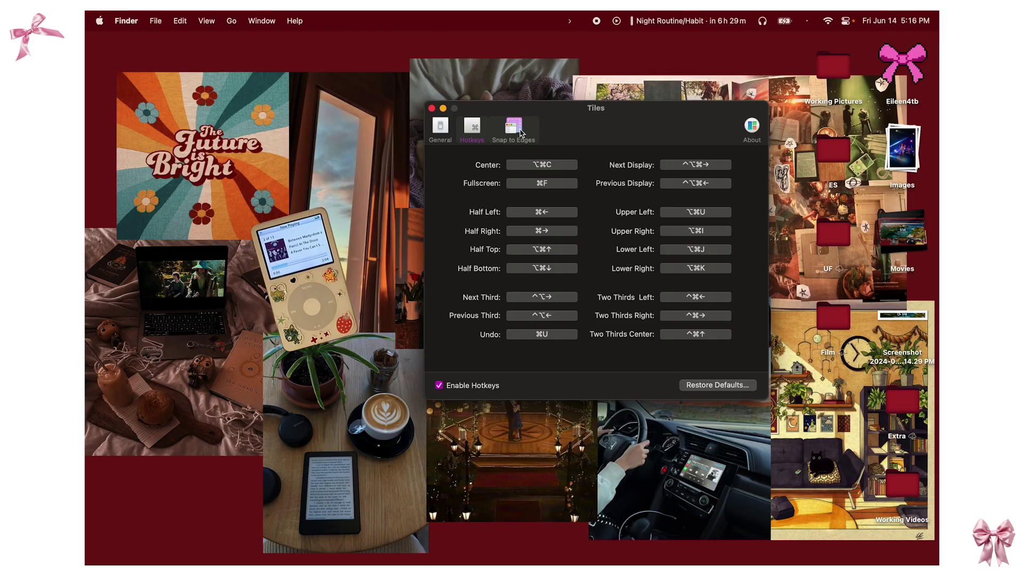
{"action": "left_click", "coordinate": [514, 128]}
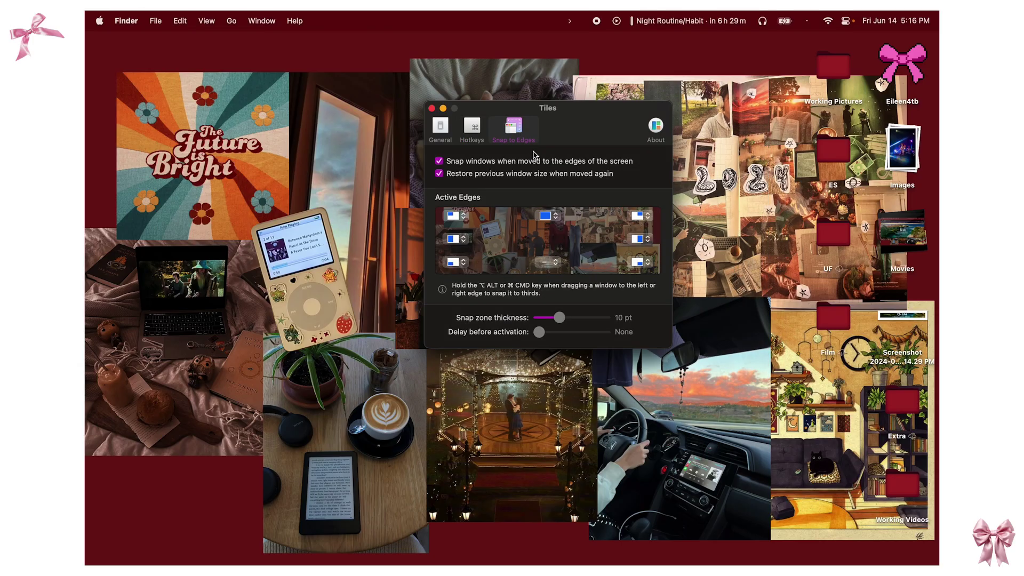
{"action": "left_click", "coordinate": [551, 216]}
{"action": "key", "text": "super+Tab"}
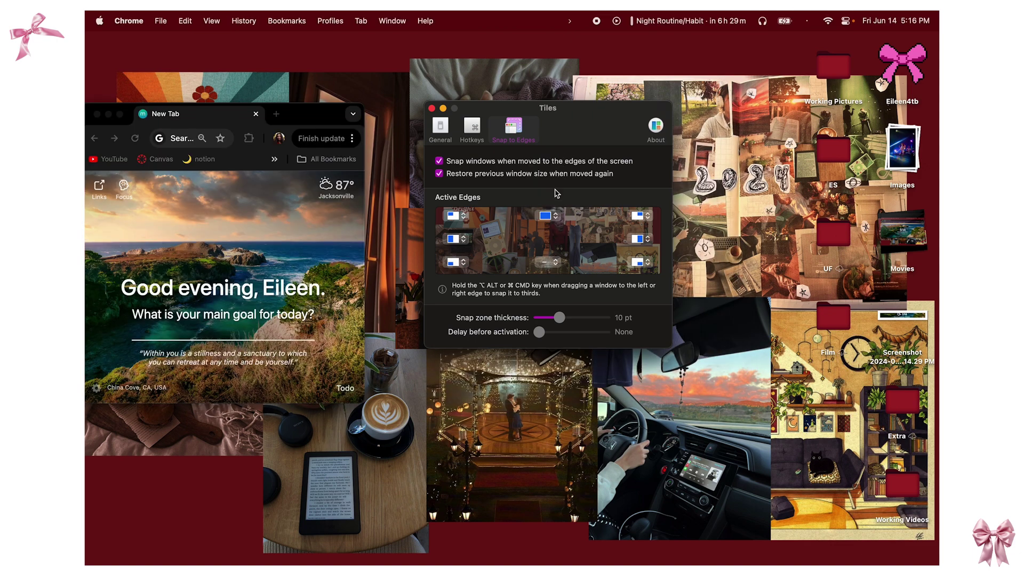
{"action": "left_click", "coordinate": [550, 219]}
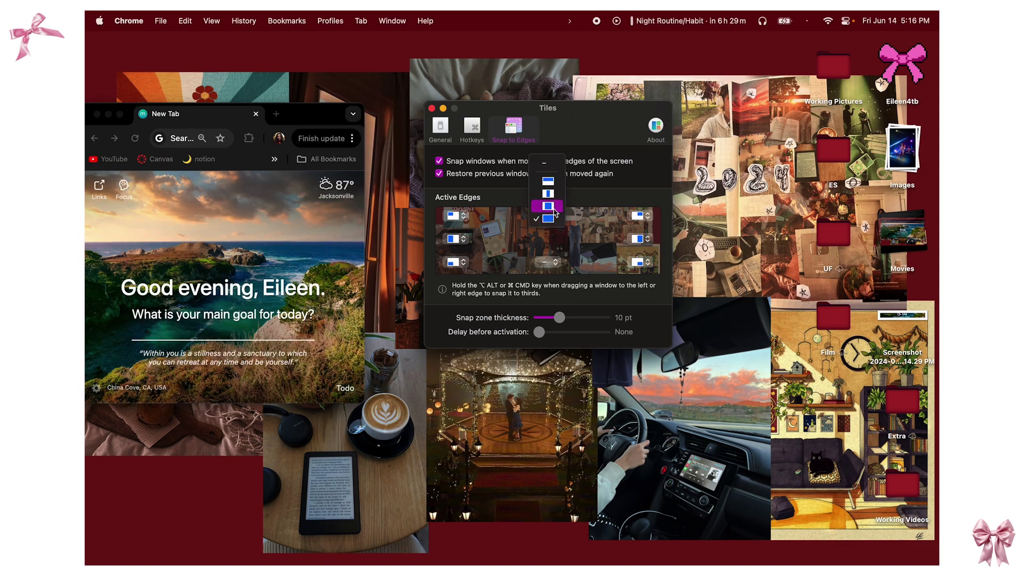
{"action": "left_click", "coordinate": [548, 218]}
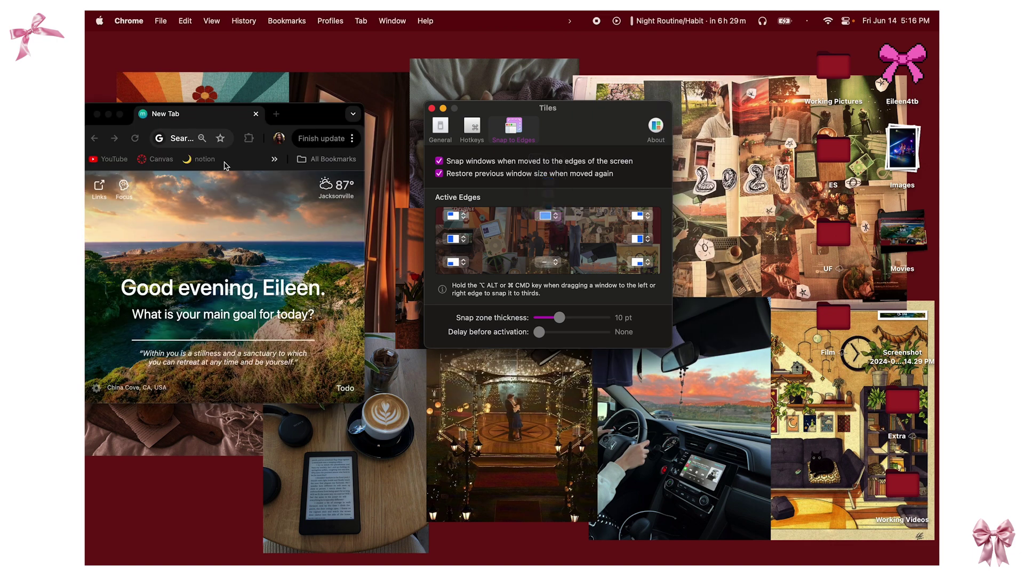
Test edge snapping by dragging Chrome to the top edge, then the left edge
{"action": "left_click", "coordinate": [238, 120]}
{"action": "left_click_drag", "start_coordinate": [238, 119], "coordinate": [505, 14]}
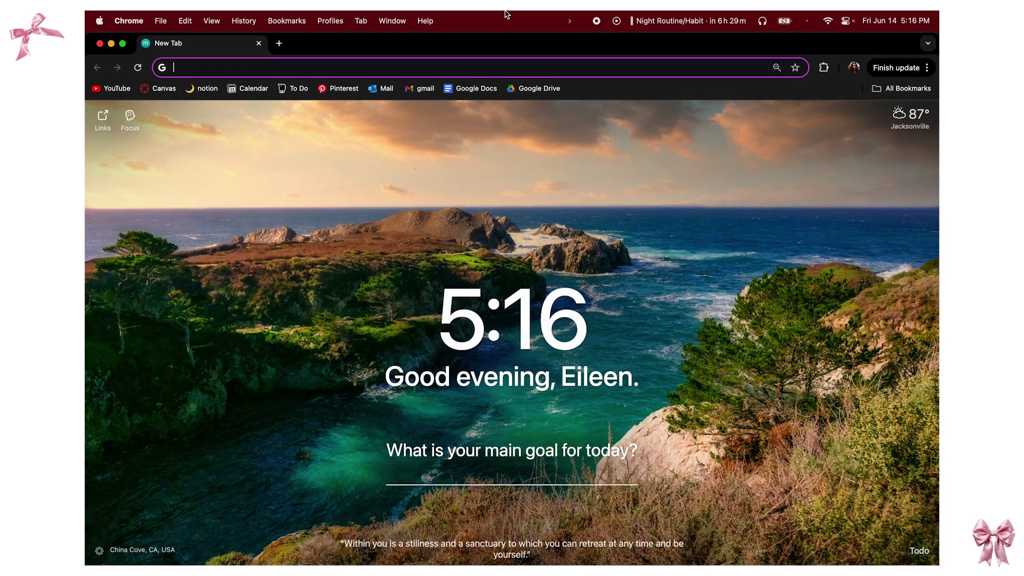
{"action": "left_click_drag", "start_coordinate": [506, 41], "coordinate": [788, 115]}
{"action": "left_click", "coordinate": [450, 238]}
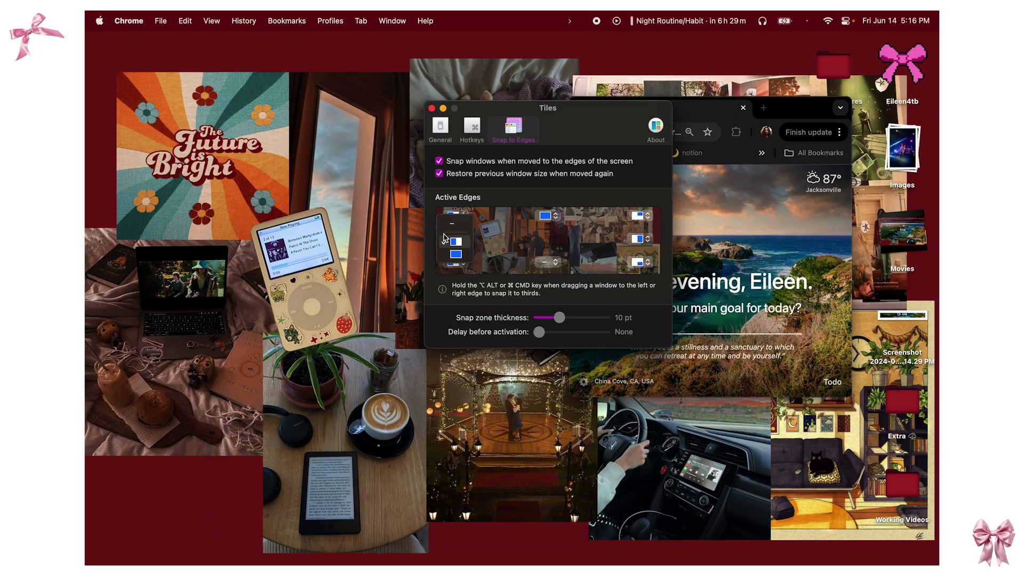
{"action": "left_click", "coordinate": [459, 248]}
{"action": "left_click", "coordinate": [754, 240]}
{"action": "left_click_drag", "start_coordinate": [789, 115], "coordinate": [86, 229]}
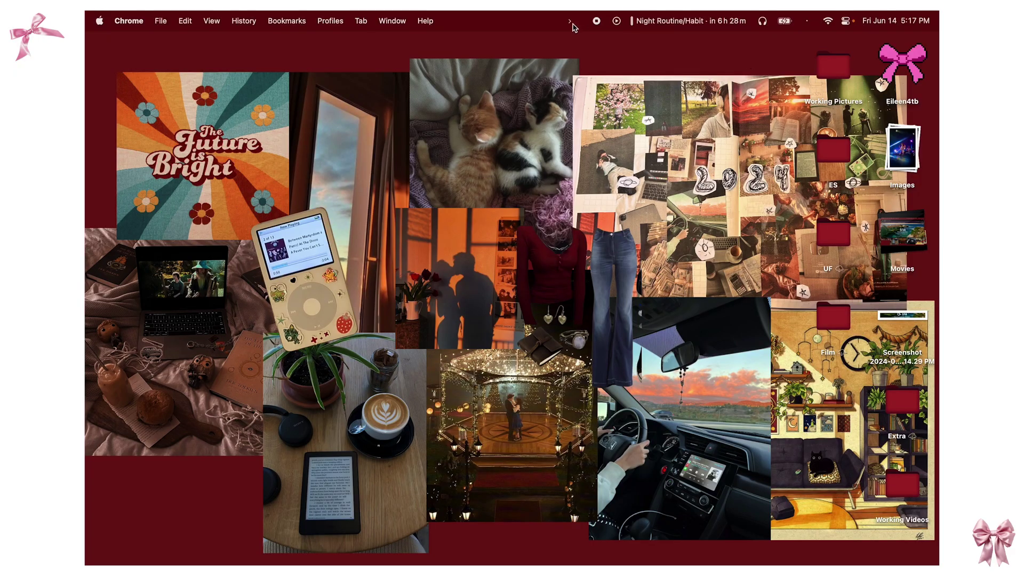
Collapse menu-bar icons with Vanilla, move the play icon past the battery, then continue to permissions
{"action": "left_click", "coordinate": [810, 19]}
{"action": "left_click", "coordinate": [810, 19]}
{"action": "left_click", "coordinate": [570, 21]}
{"action": "left_click", "coordinate": [569, 22]}
{"action": "left_click", "coordinate": [570, 22]}
{"action": "left_click", "coordinate": [569, 22]}
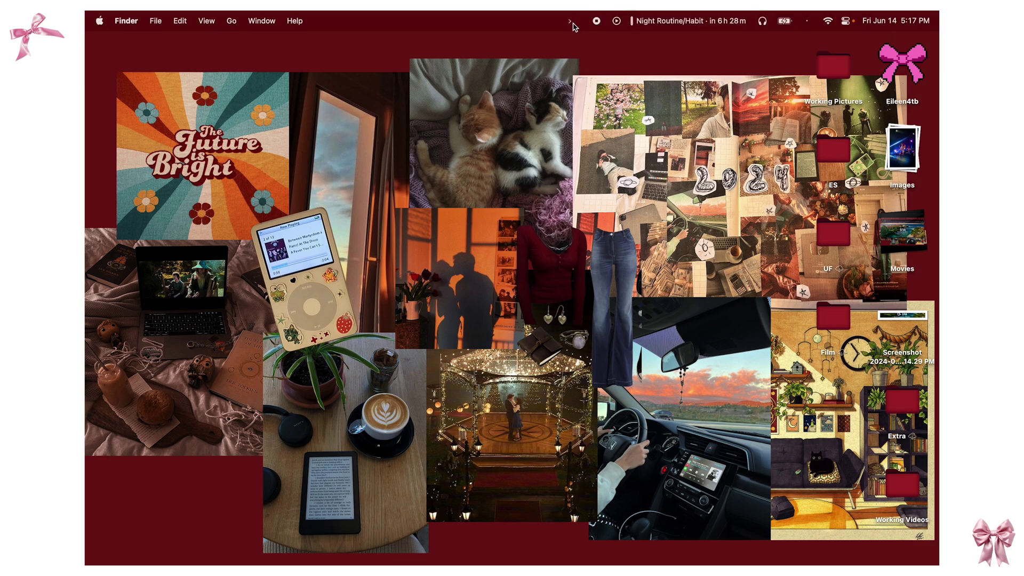
{"action": "left_click_drag", "start_coordinate": [617, 21], "coordinate": [808, 21]}
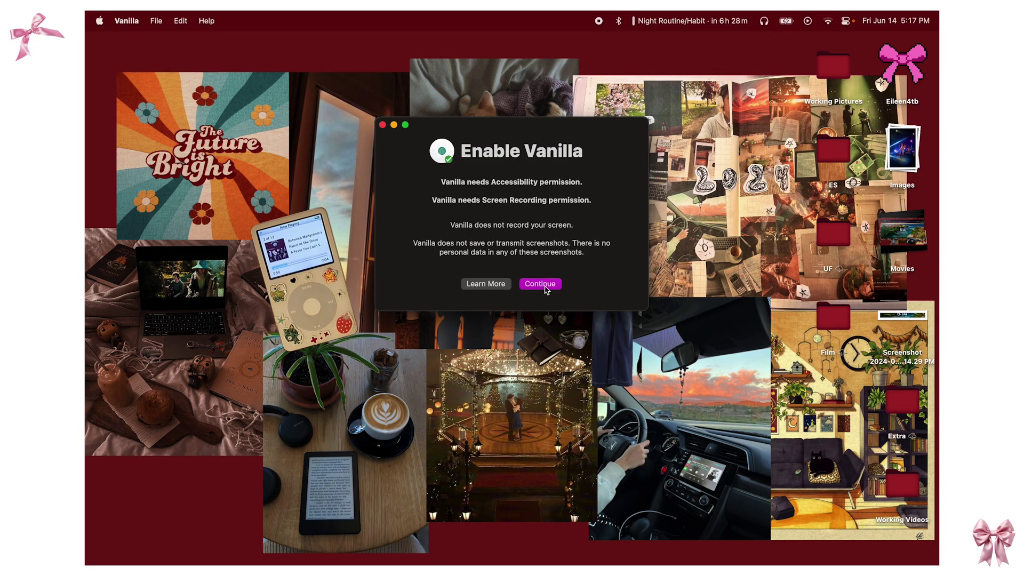
{"action": "left_click", "coordinate": [540, 284]}
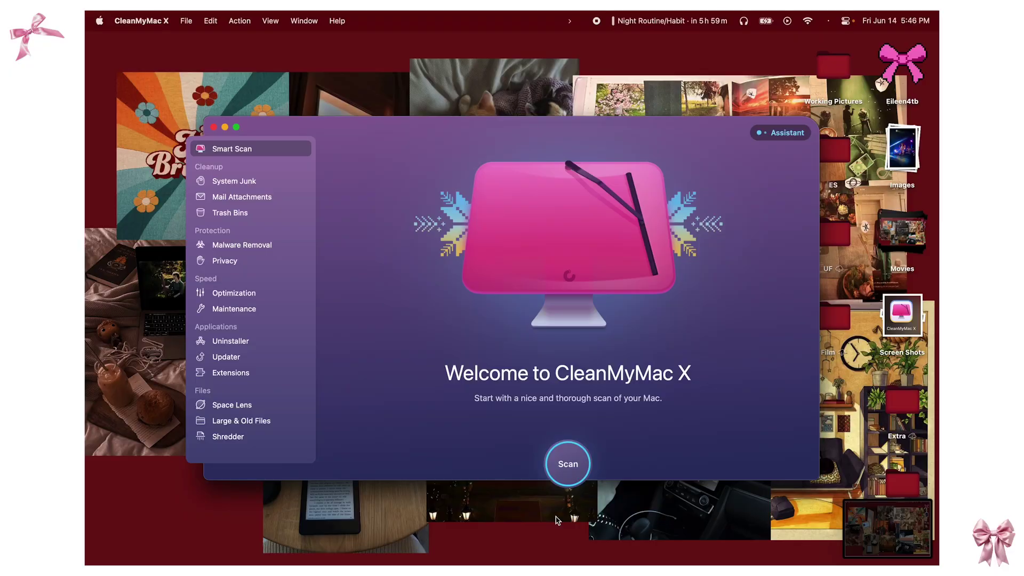
Start a Smart Scan from the CleanMyMac X welcome screen
{"action": "left_click", "coordinate": [571, 465]}
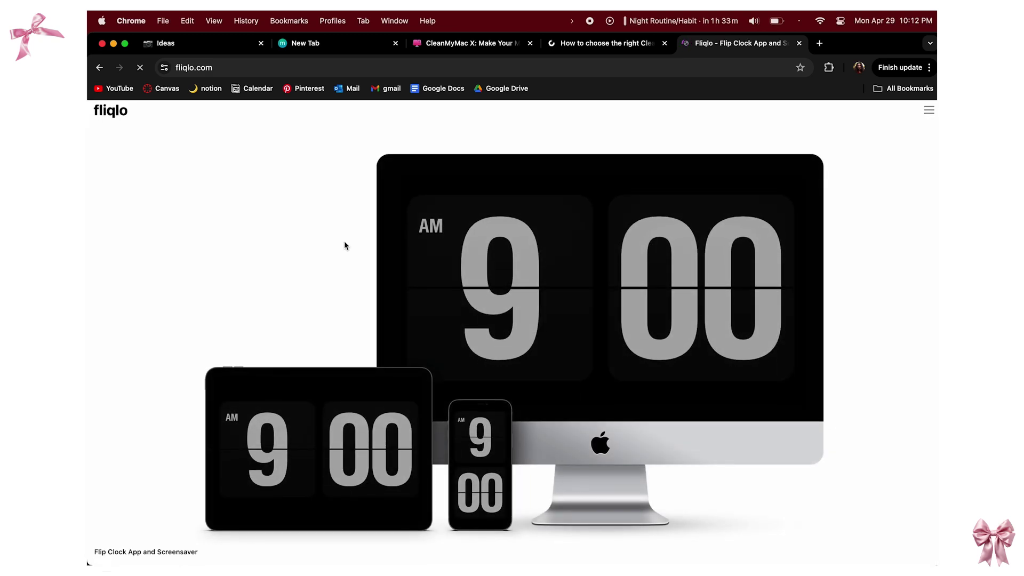
Download Fliqlo for Mac from fliqlo.com and open Fliqlo.saver from Fliqlo 1.9.2.dmg
{"action": "left_click", "coordinate": [763, 380]}
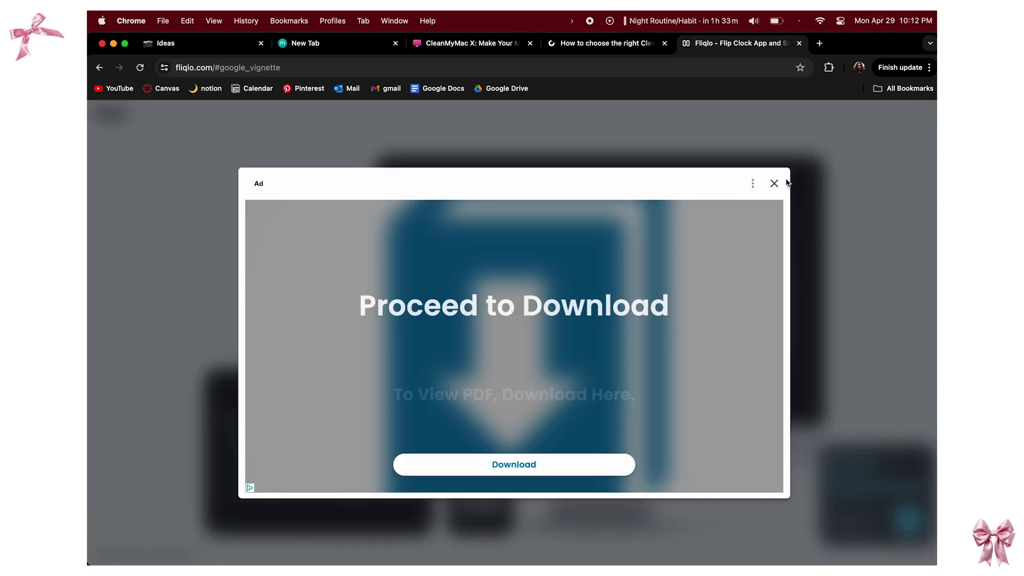
{"action": "left_click", "coordinate": [774, 183]}
{"action": "scroll", "coordinate": [790, 336], "scroll_direction": "down", "scroll_amount": 10}
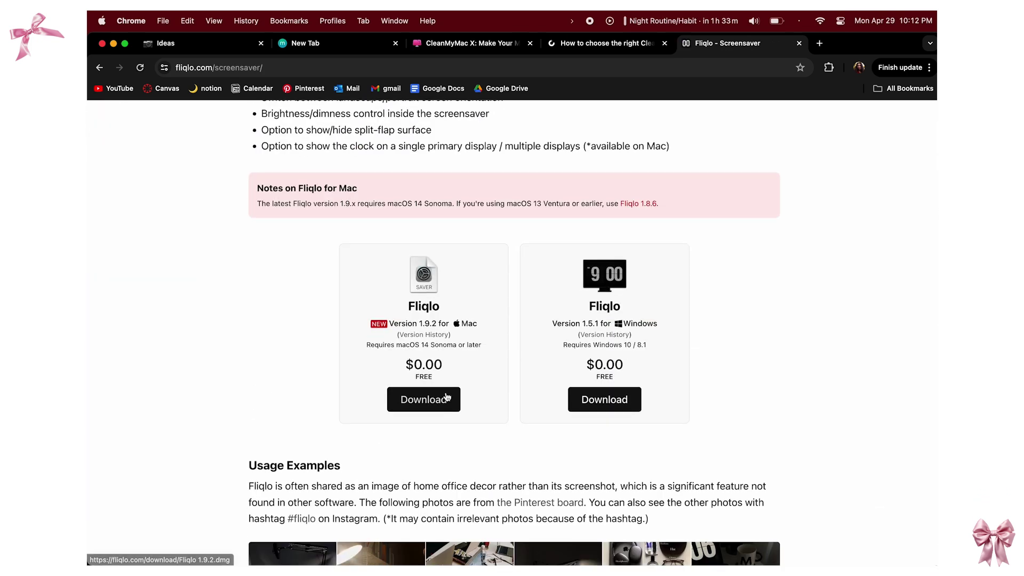
{"action": "left_click", "coordinate": [449, 397]}
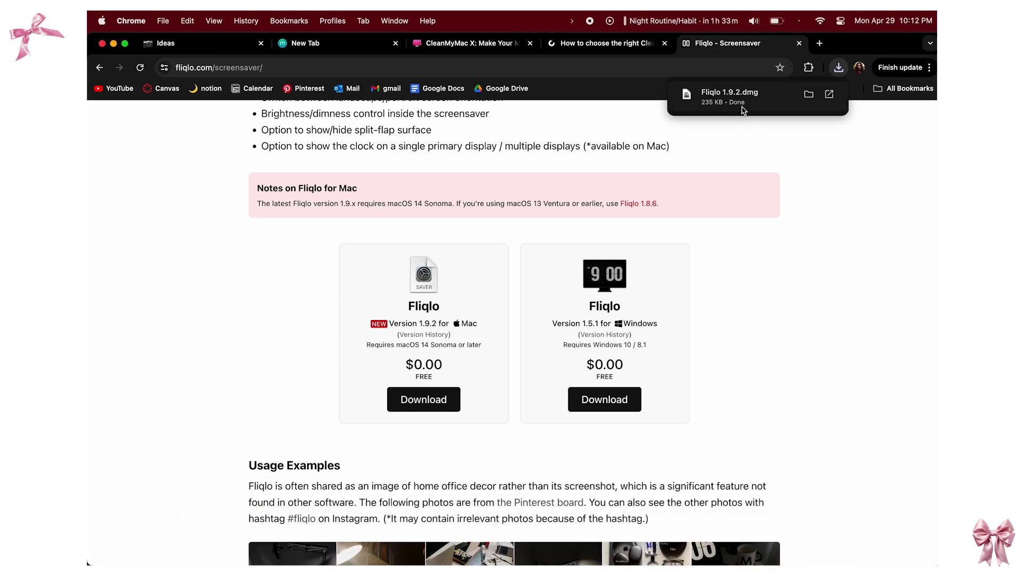
{"action": "left_click", "coordinate": [743, 109]}
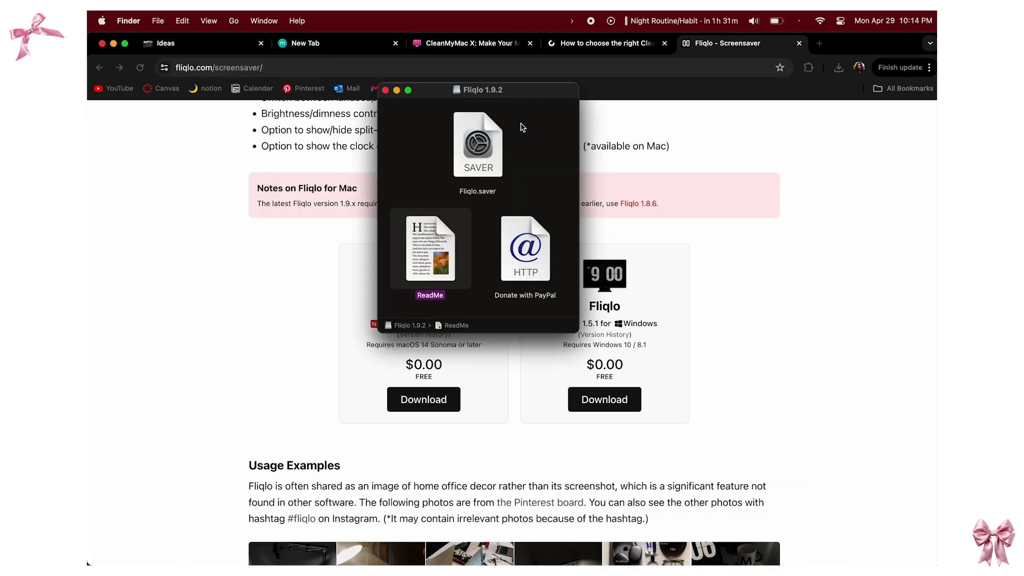
{"action": "double_click", "coordinate": [465, 160]}
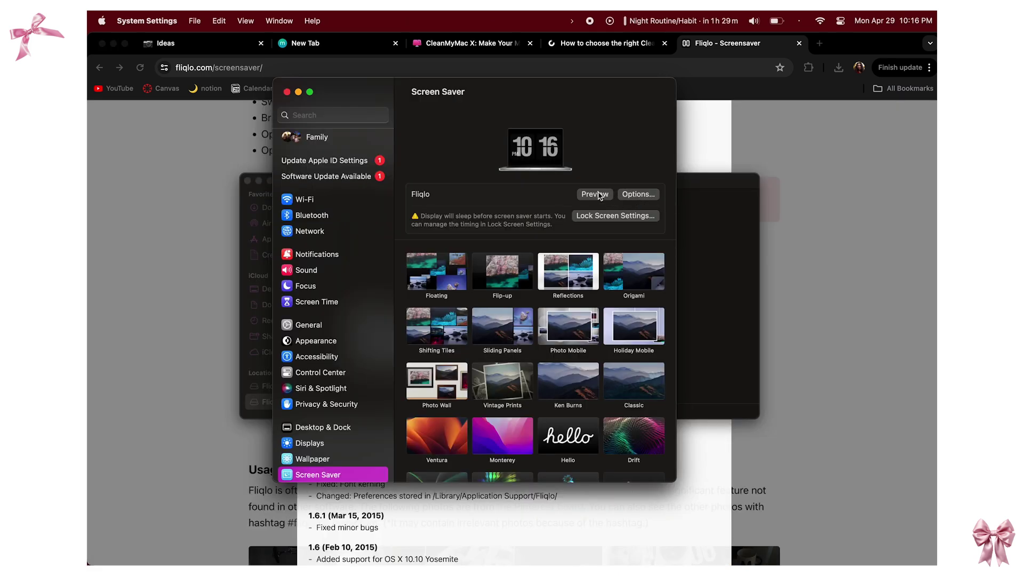
Dismiss the warning that the screen saver requires macOS 14.0
{"action": "left_click", "coordinate": [594, 195]}
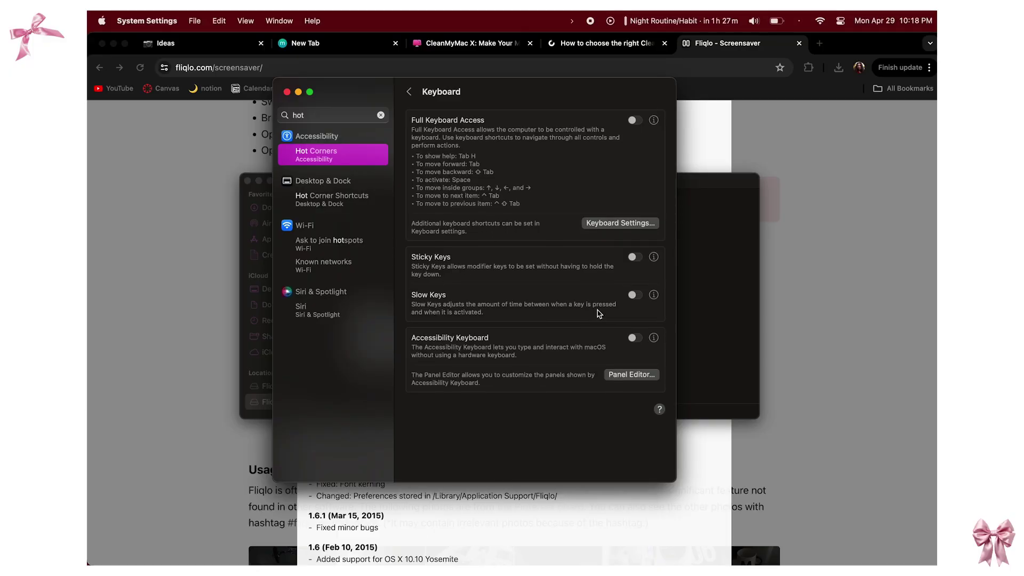
Open Accessibility Hot Corners and leave the bottom-left corner on Hide / Show Home Panel
{"action": "left_click", "coordinate": [341, 155]}
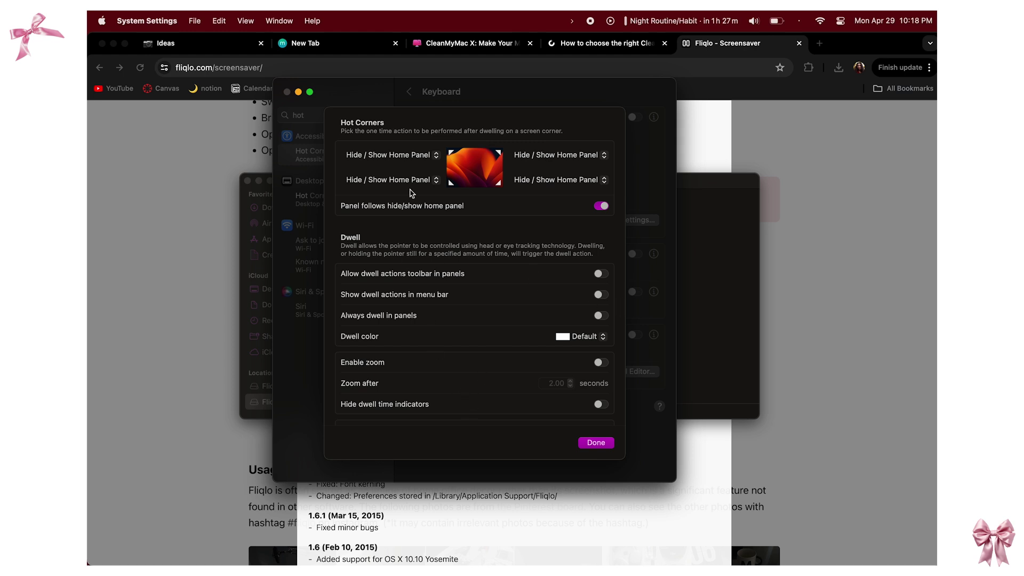
{"action": "left_click", "coordinate": [436, 181]}
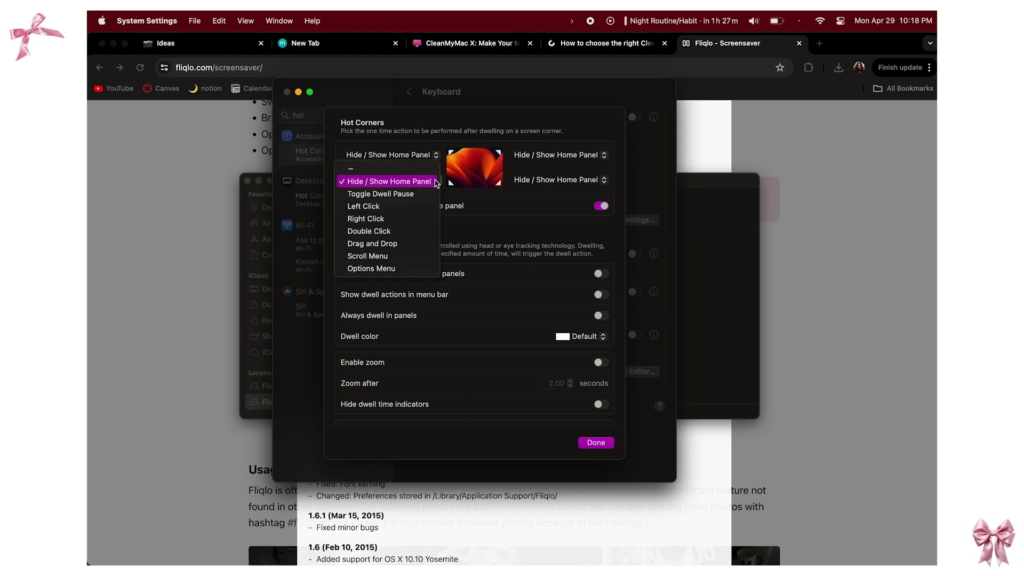
{"action": "left_click", "coordinate": [435, 182]}
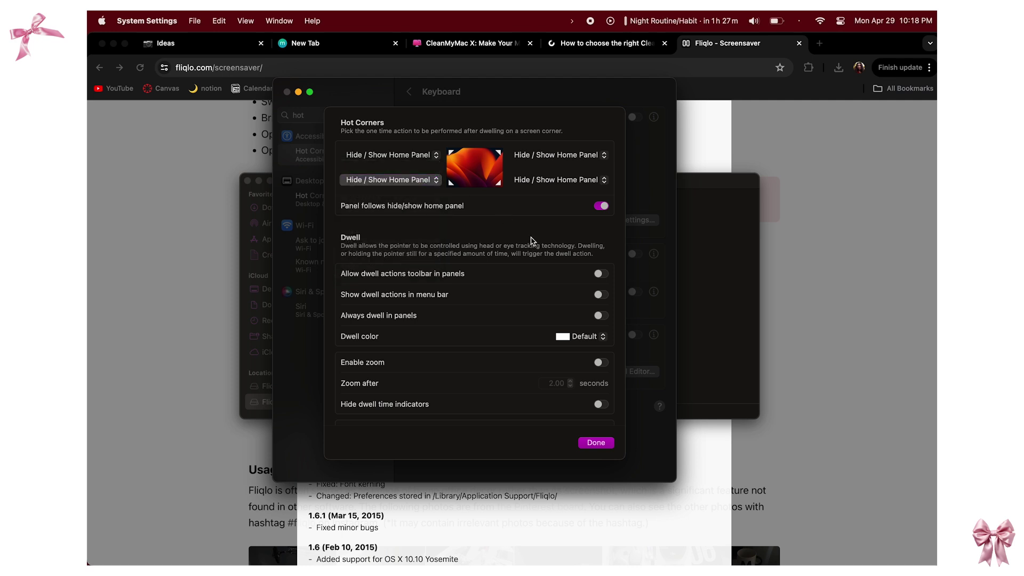